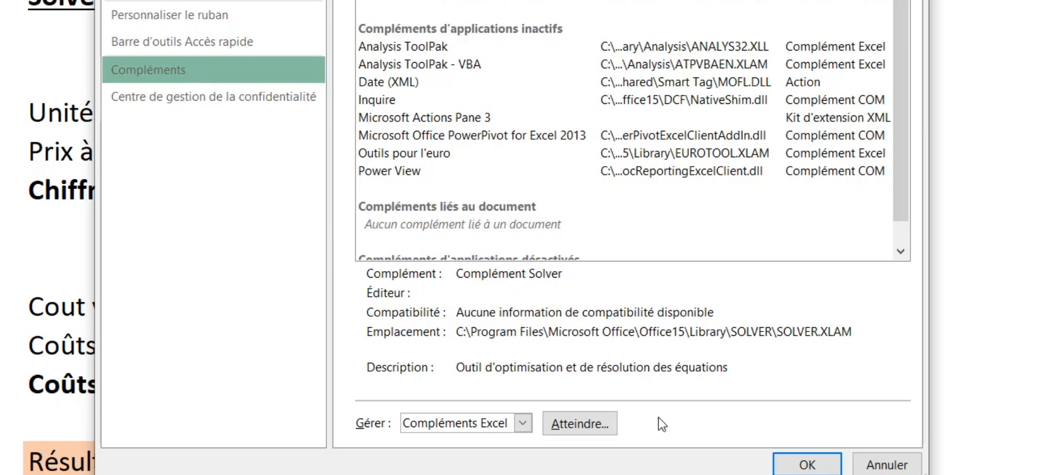
- Enable the Complément Solver add-in and open the Solver parameters dialog, placed clear of the figures in column G
{"action": "left_click", "coordinate": [593, 431]}
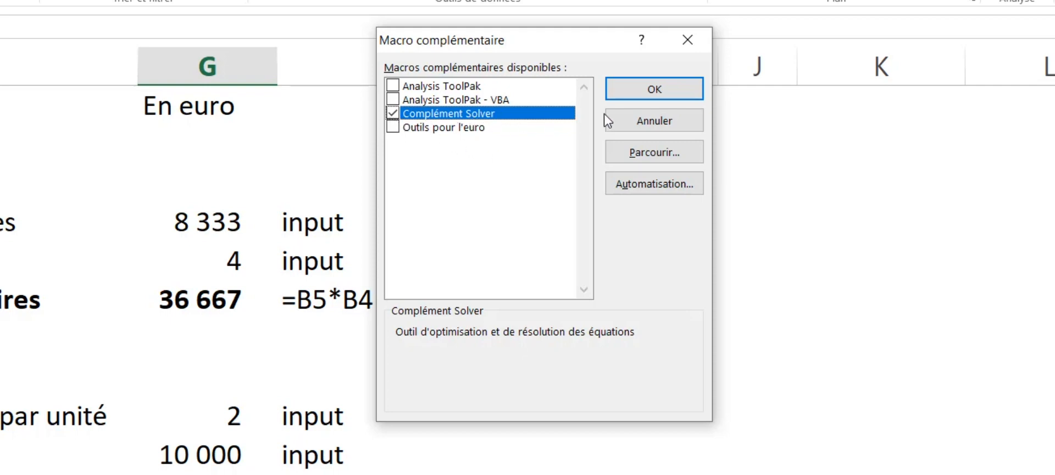
{"action": "left_click", "coordinate": [671, 95]}
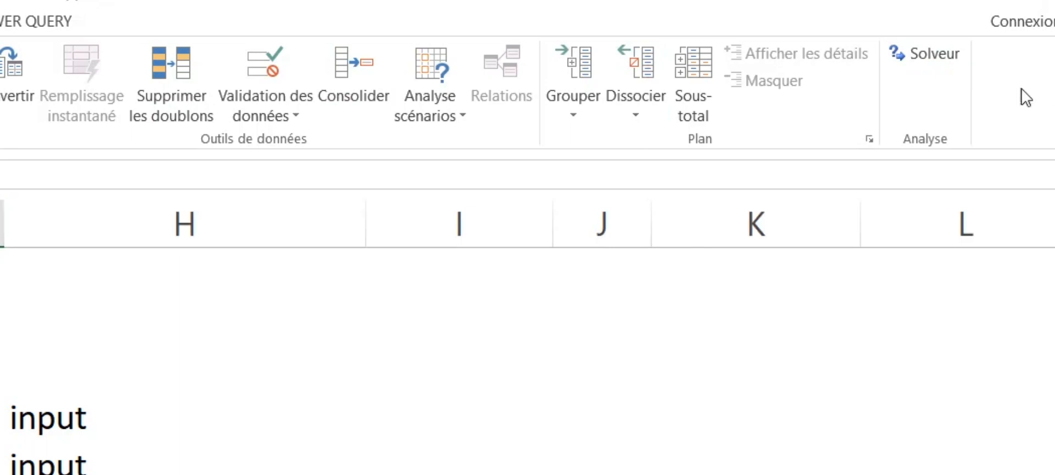
{"action": "left_click", "coordinate": [941, 61]}
{"action": "left_click_drag", "start_coordinate": [264, 101], "coordinate": [204, 102]}
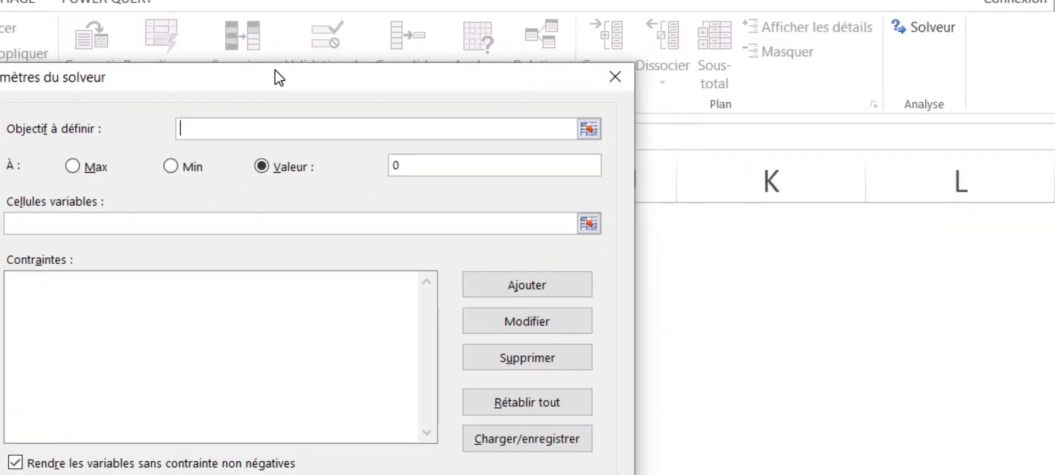
{"action": "left_click_drag", "start_coordinate": [274, 71], "coordinate": [547, 87]}
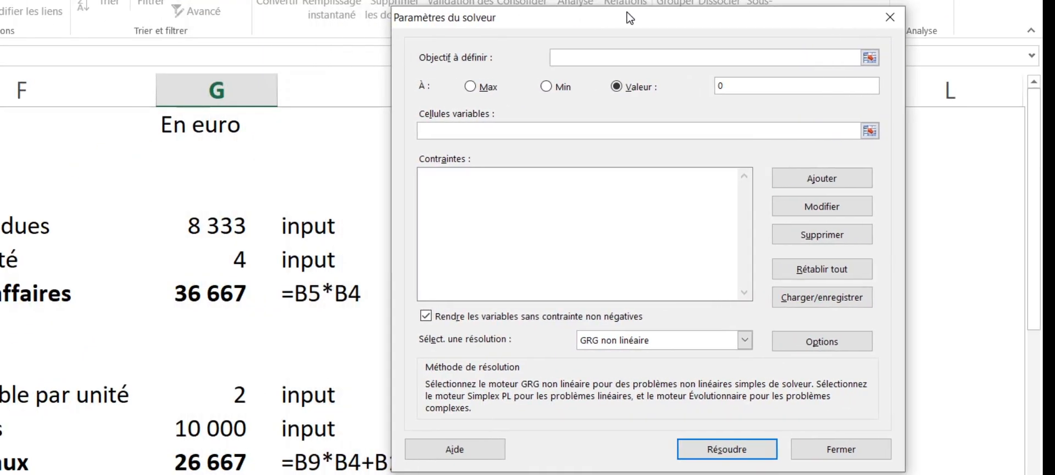
{"action": "left_click_drag", "start_coordinate": [627, 12], "coordinate": [627, 12]}
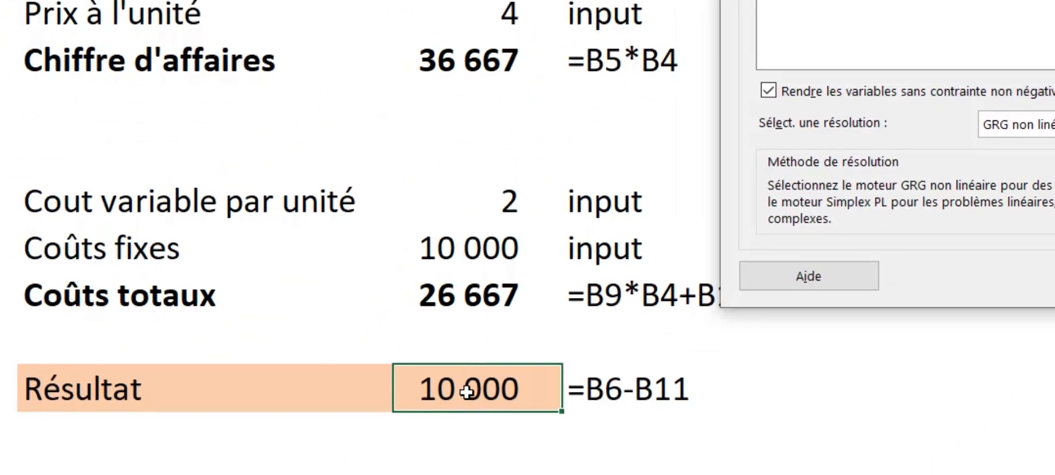
- Set the Solver objective to the Résultat cell G13 with a target value of 20000, using G4:G5 as variable cells
{"action": "left_click", "coordinate": [467, 389]}
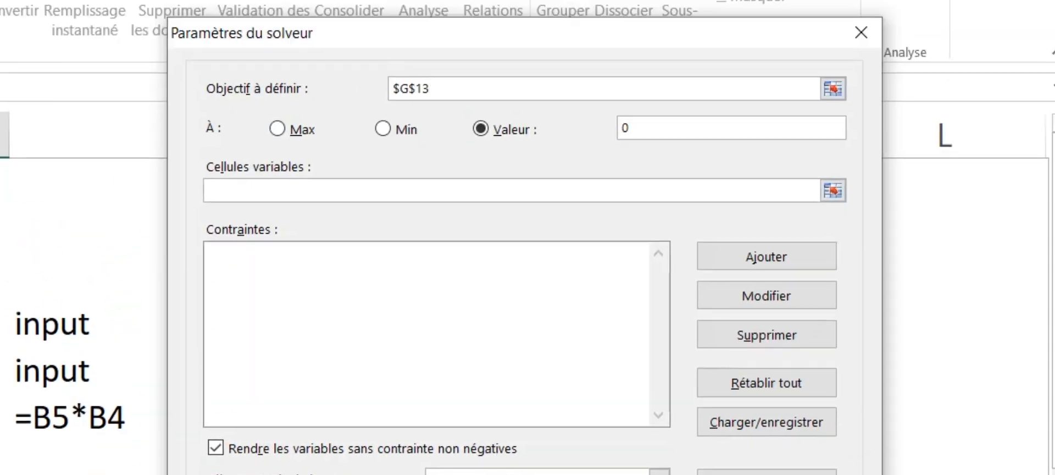
{"action": "left_click", "coordinate": [620, 130]}
{"action": "key", "text": "Delete"}
{"action": "type", "text": "2"}
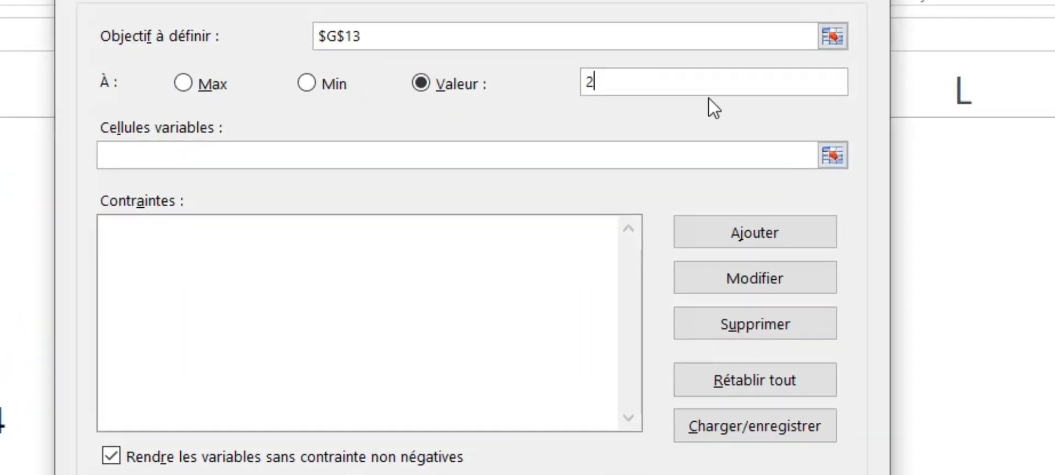
{"action": "type", "text": "0000"}
{"action": "left_click", "coordinate": [219, 149]}
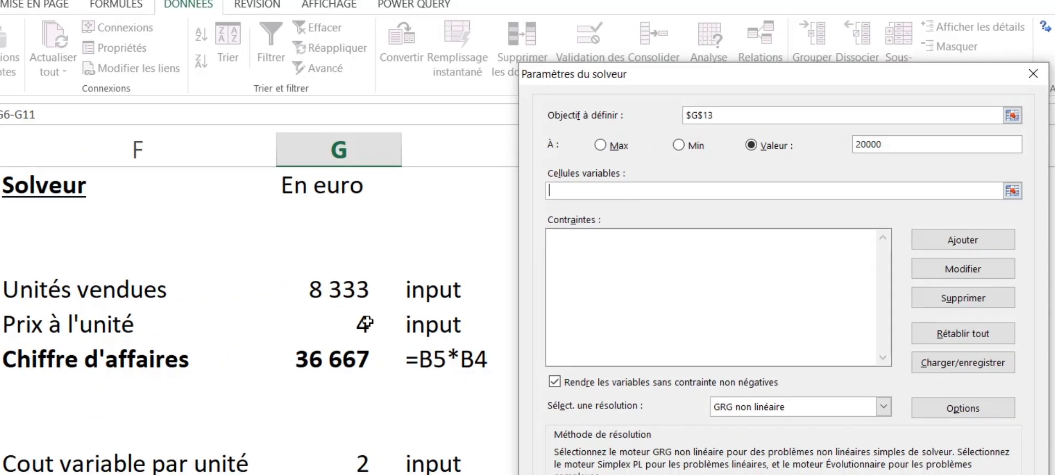
{"action": "left_click_drag", "start_coordinate": [346, 290], "coordinate": [339, 326]}
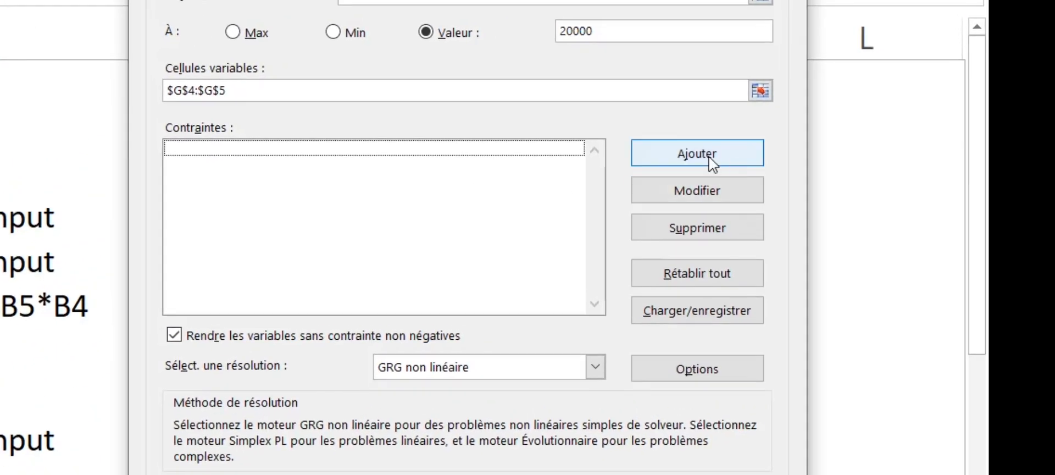
- Add a Solver constraint limiting the unit price in G5 to <= 4
{"action": "left_click", "coordinate": [971, 94]}
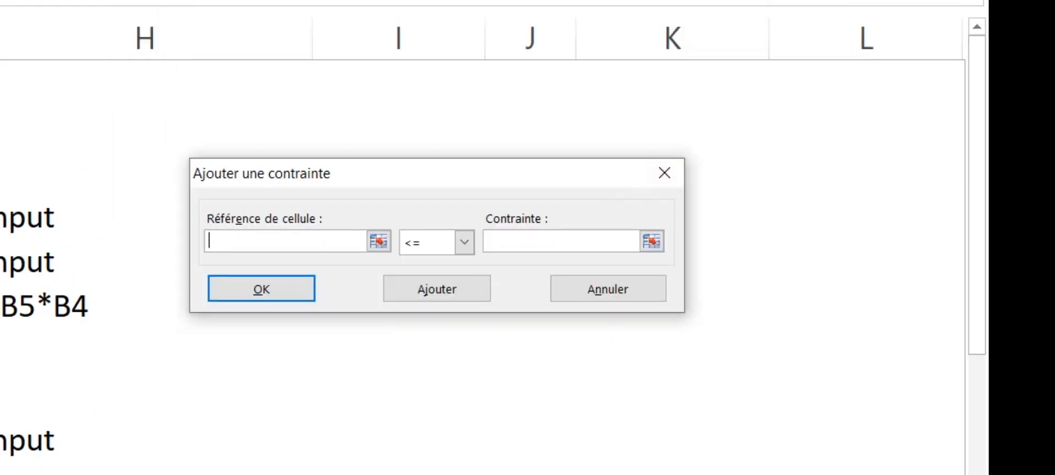
{"action": "left_click", "coordinate": [389, 273]}
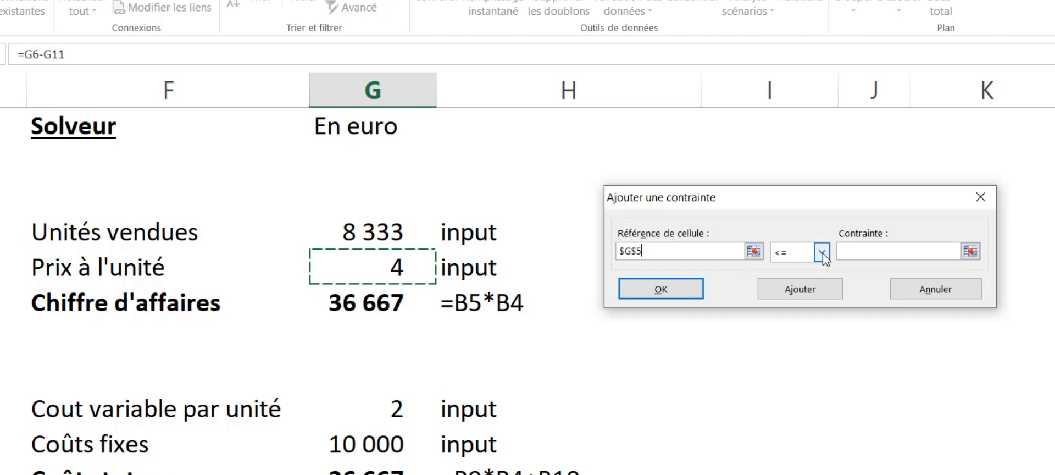
{"action": "left_click", "coordinate": [879, 253]}
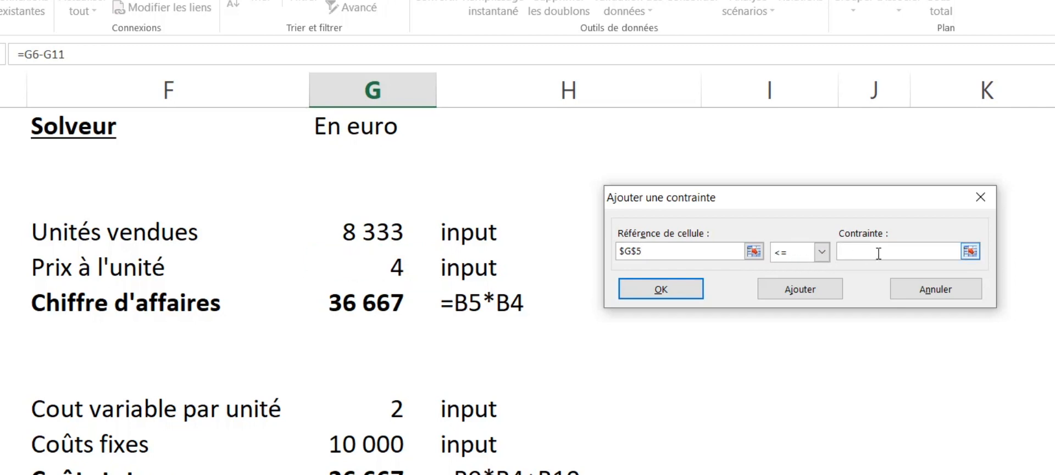
{"action": "type", "text": "4"}
{"action": "left_click", "coordinate": [800, 292]}
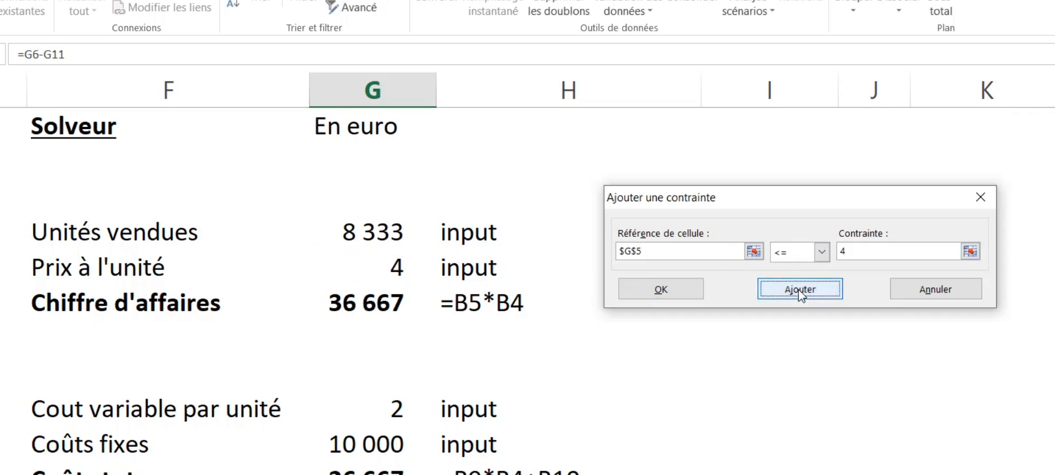
- Add a second constraint requiring the unit price in G5 to be >= 3,5 and return to the Solver parameters
{"action": "left_click", "coordinate": [378, 268]}
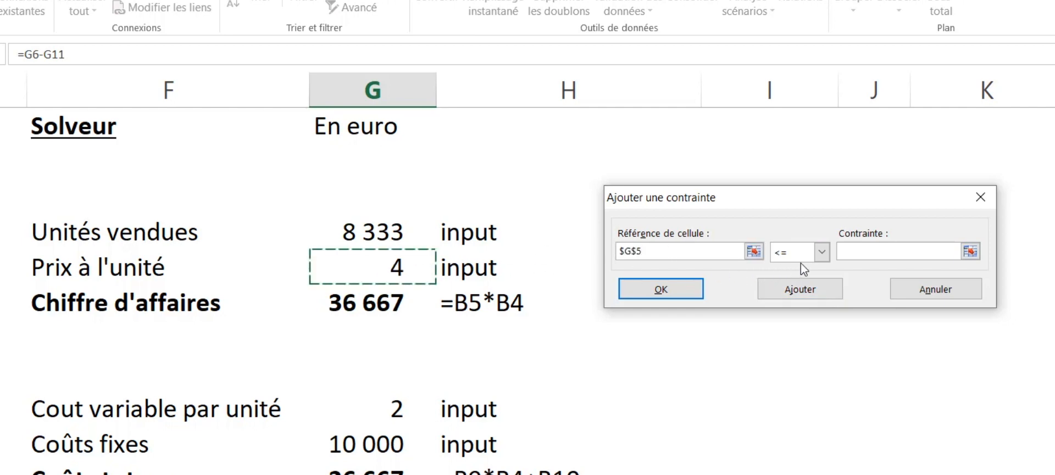
{"action": "left_click", "coordinate": [822, 253]}
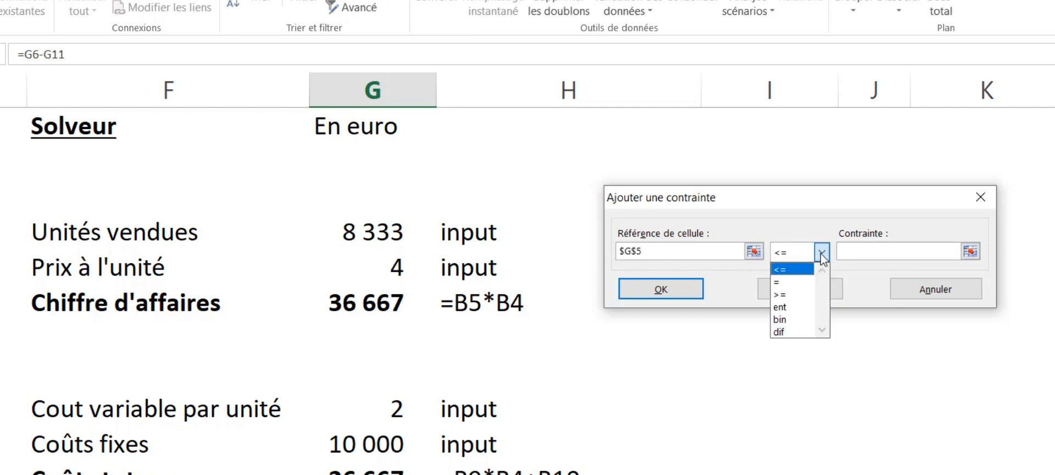
{"action": "left_click", "coordinate": [806, 293]}
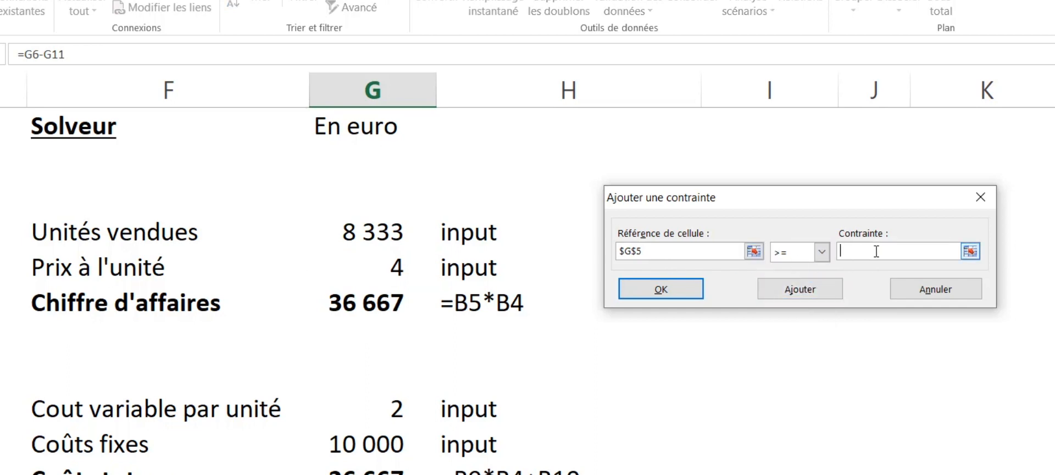
{"action": "type", "text": "3,5"}
{"action": "left_click", "coordinate": [813, 292]}
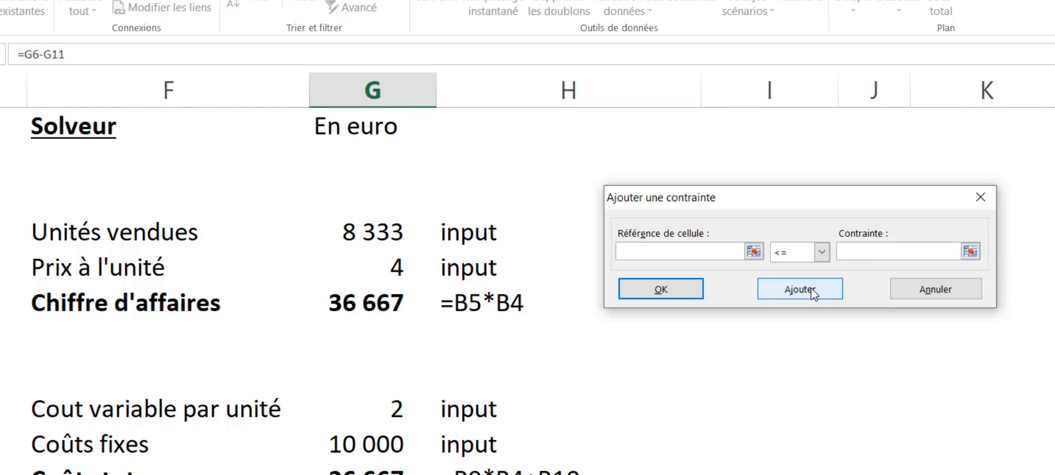
{"action": "left_click", "coordinate": [677, 289]}
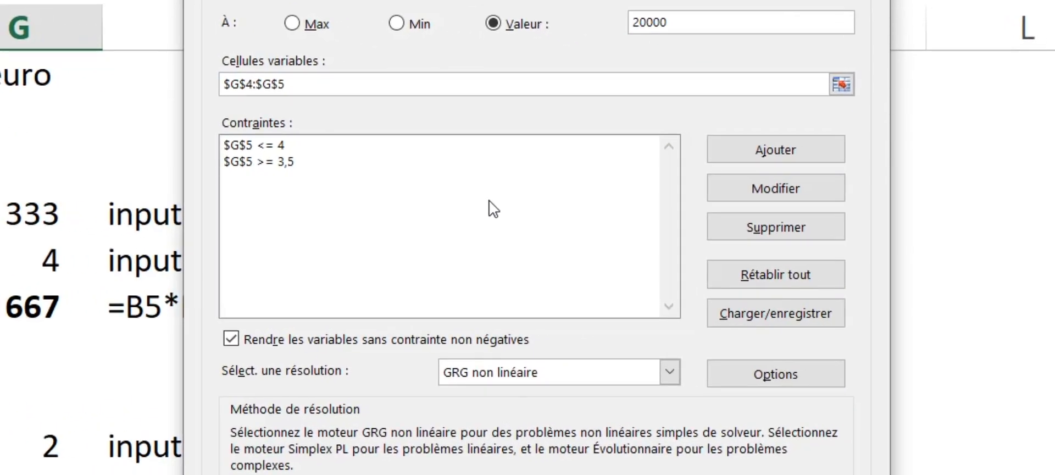
- Add a constraint forcing the units sold in G4 to be an integer (ent)
{"action": "left_click", "coordinate": [808, 156]}
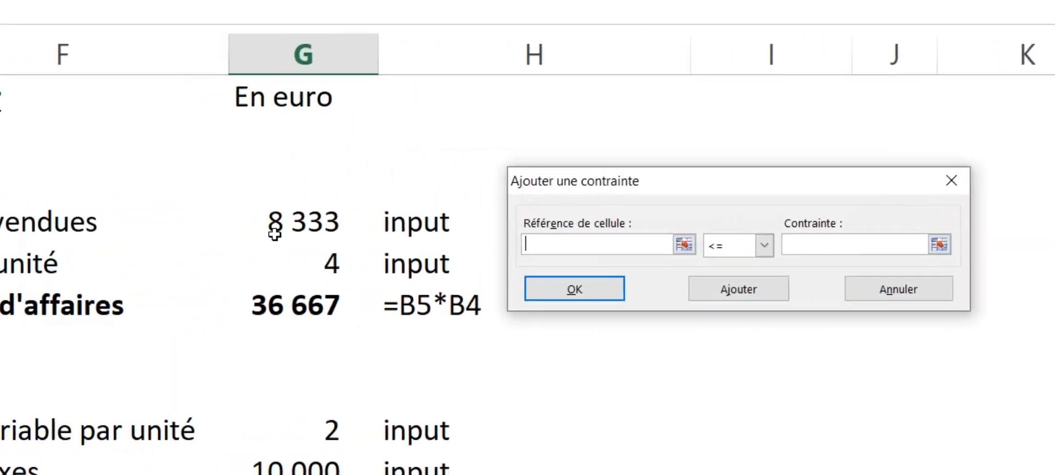
{"action": "left_click", "coordinate": [97, 213]}
{"action": "left_click", "coordinate": [841, 247]}
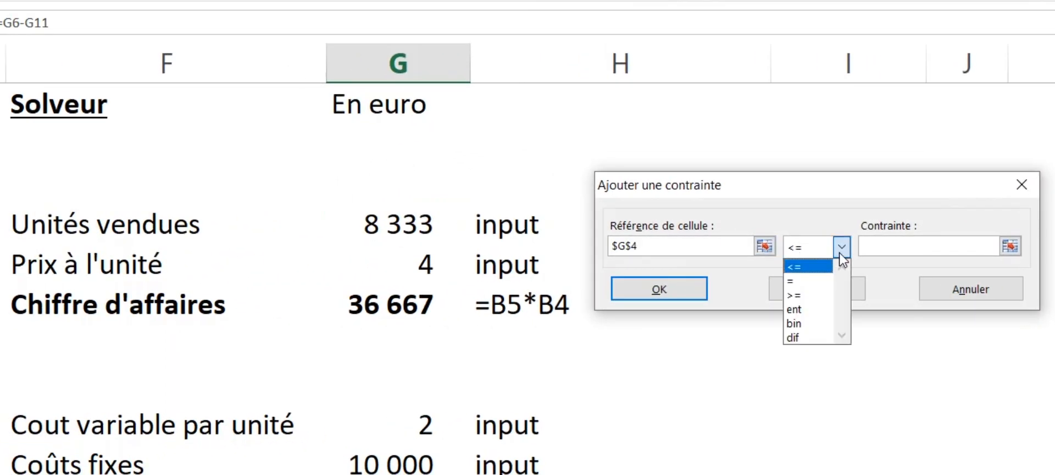
{"action": "left_click", "coordinate": [806, 310]}
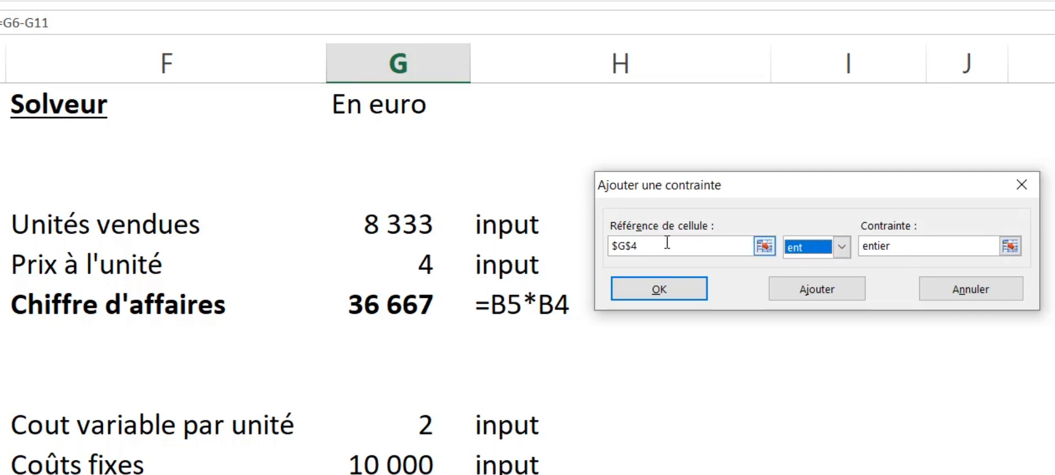
{"action": "left_click", "coordinate": [680, 289]}
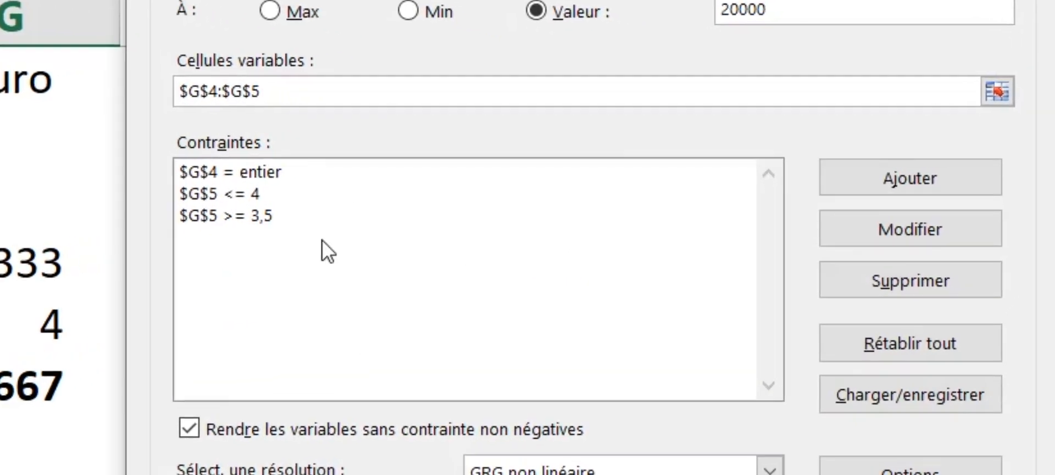
- Check the listed constraints on G4 and G5, solve the model, and move the result dialog clear of the figures
{"action": "left_click", "coordinate": [302, 167]}
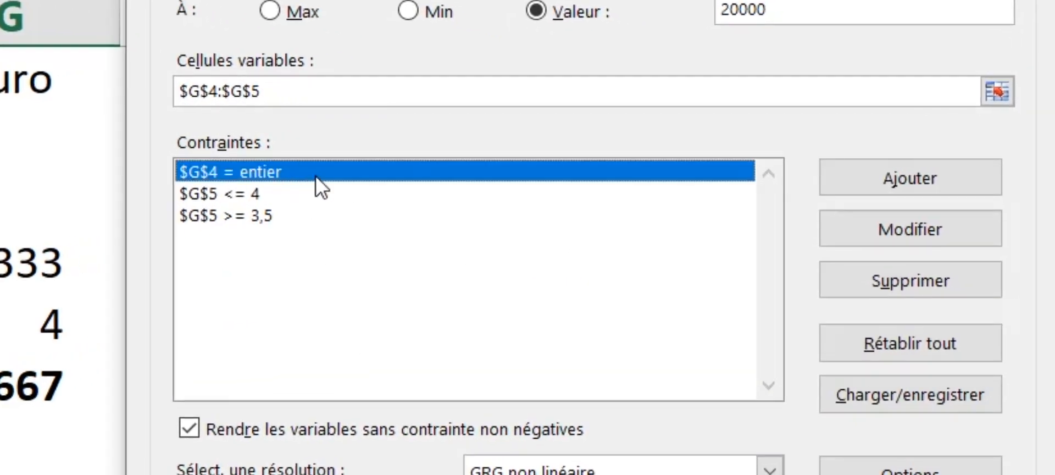
{"action": "left_click", "coordinate": [307, 195]}
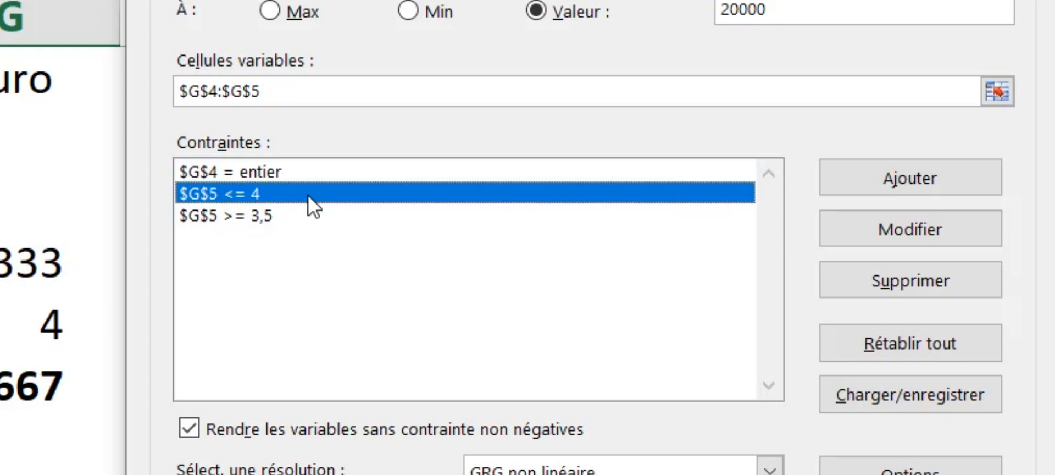
{"action": "left_click", "coordinate": [295, 215]}
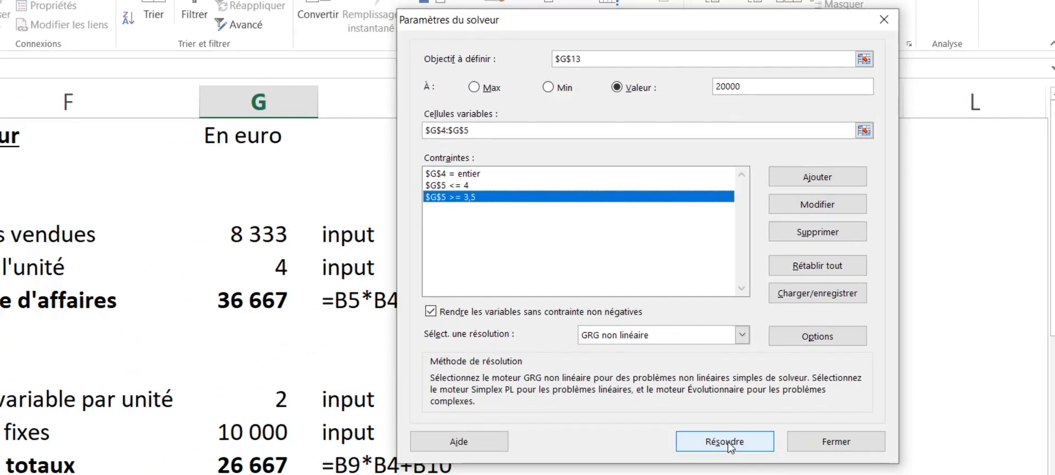
{"action": "left_click", "coordinate": [725, 442]}
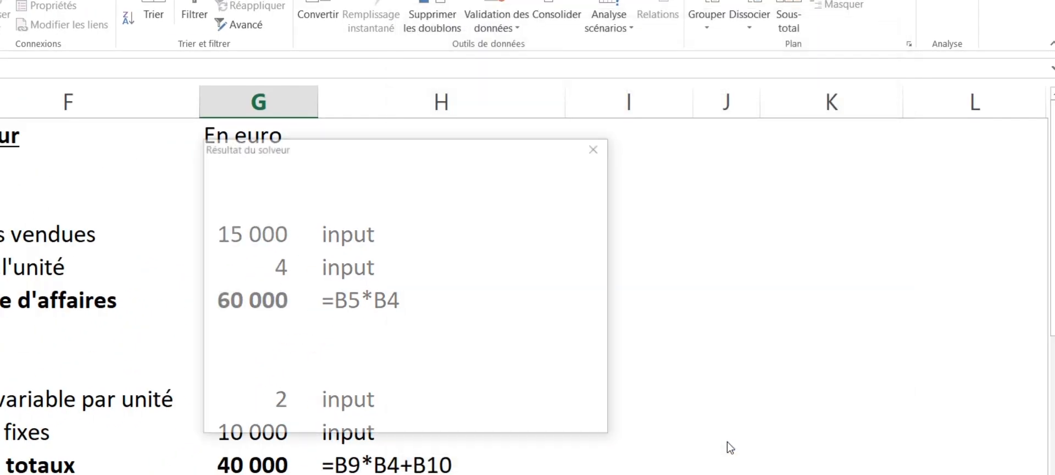
{"action": "left_click_drag", "start_coordinate": [444, 150], "coordinate": [732, 146]}
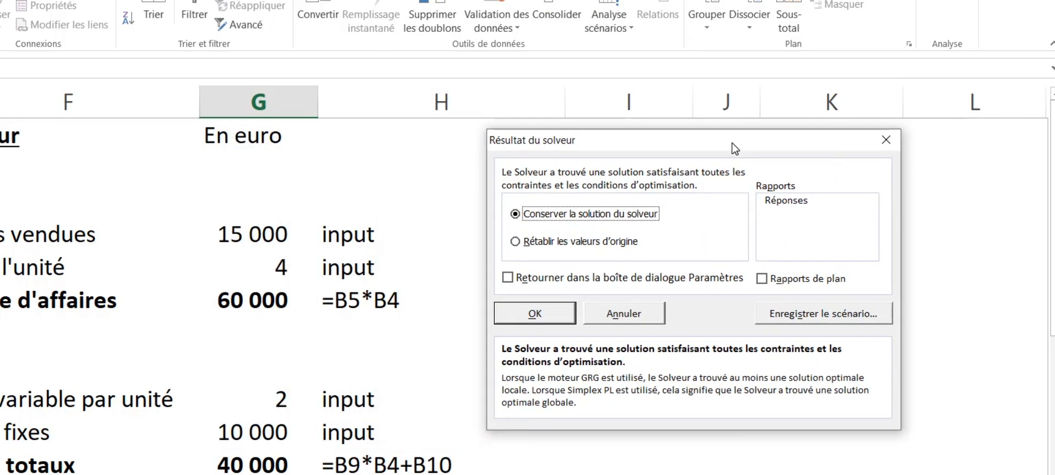